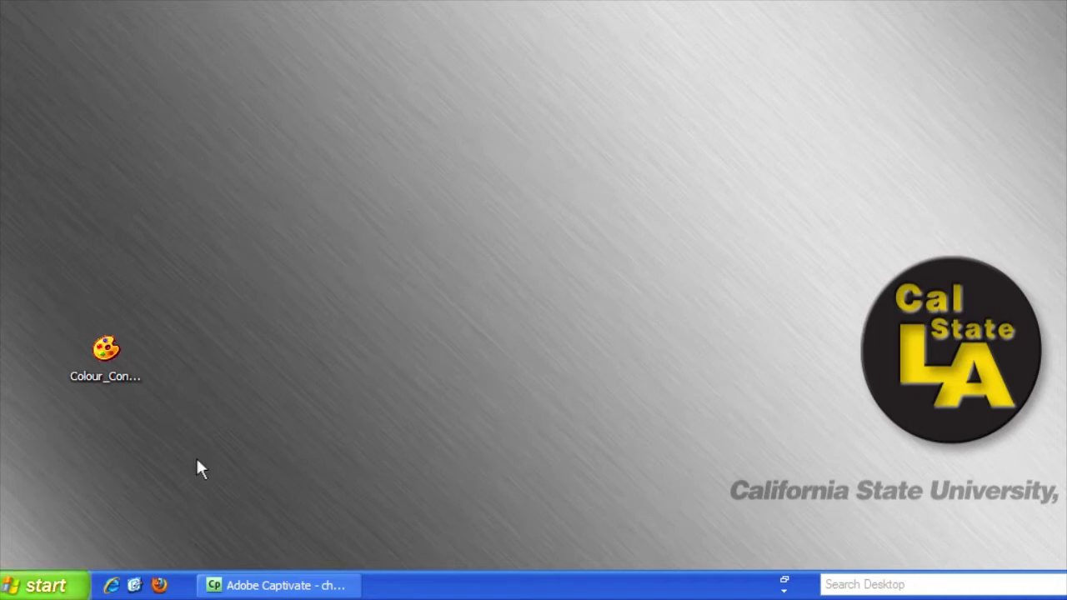
# Launch Mozilla Firefox from the Start menu's All Programs list.
pyautogui.click(46, 585)
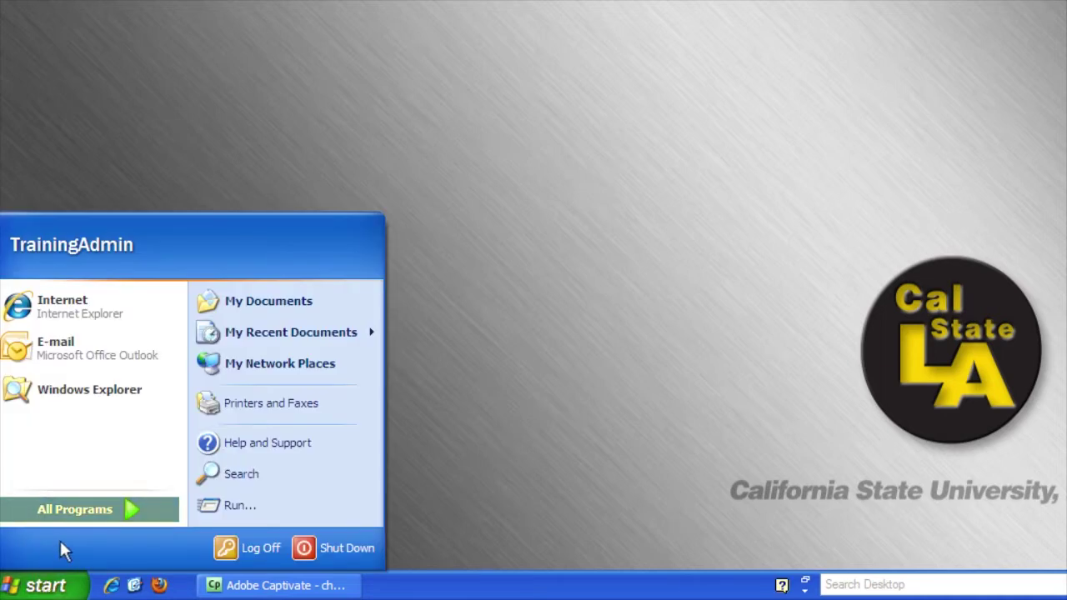
pyautogui.click(82, 512)
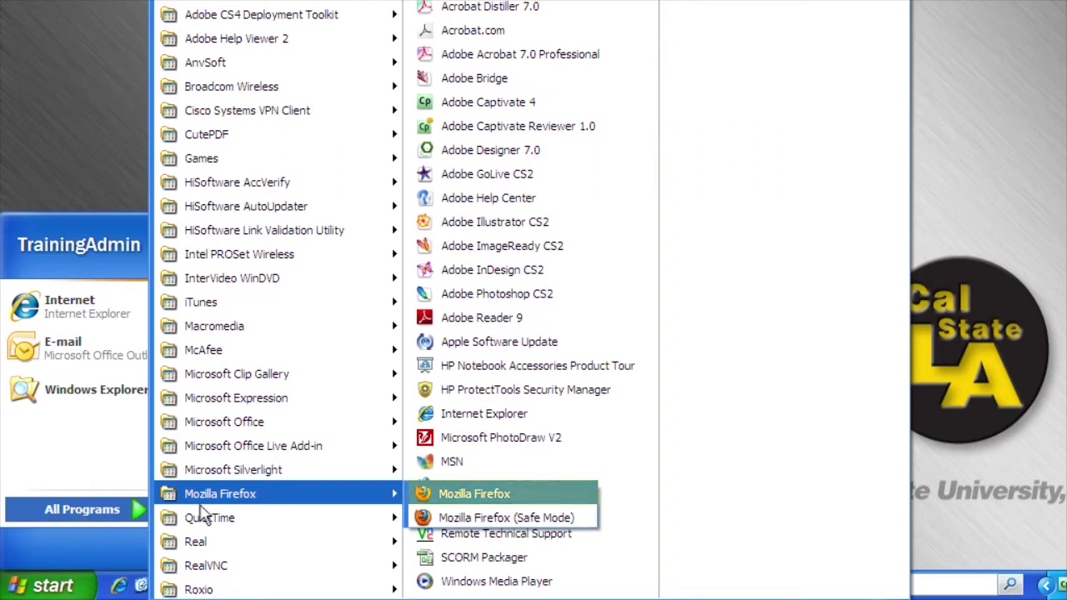
pyautogui.click(427, 498)
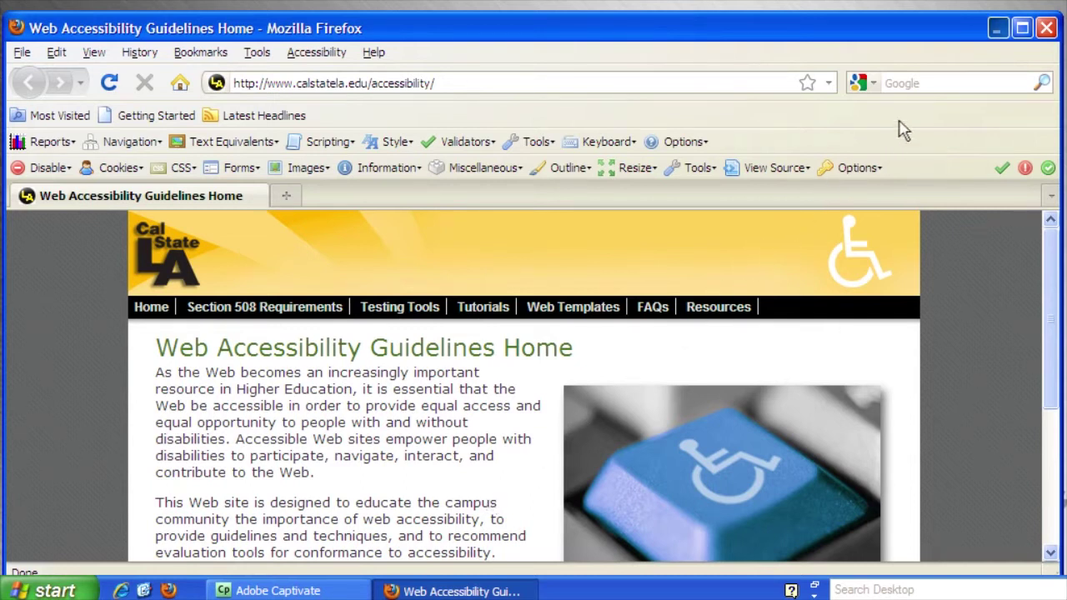
# Minimize Firefox, start Colour_Contrast_Analyser from the desktop icon, then restore Firefox.
pyautogui.click(997, 28)
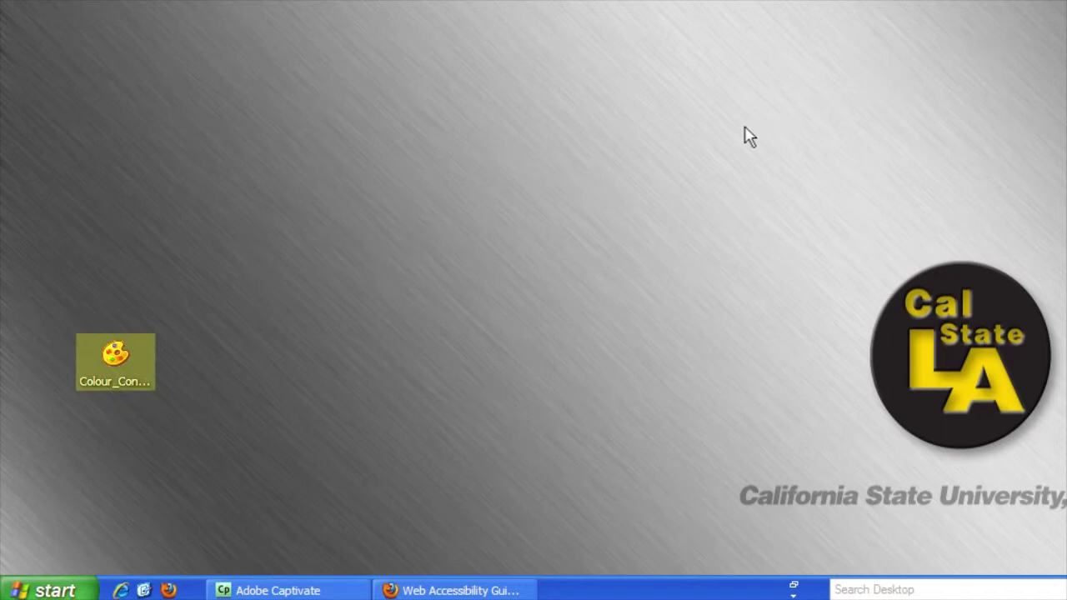
pyautogui.doubleClick(121, 364)
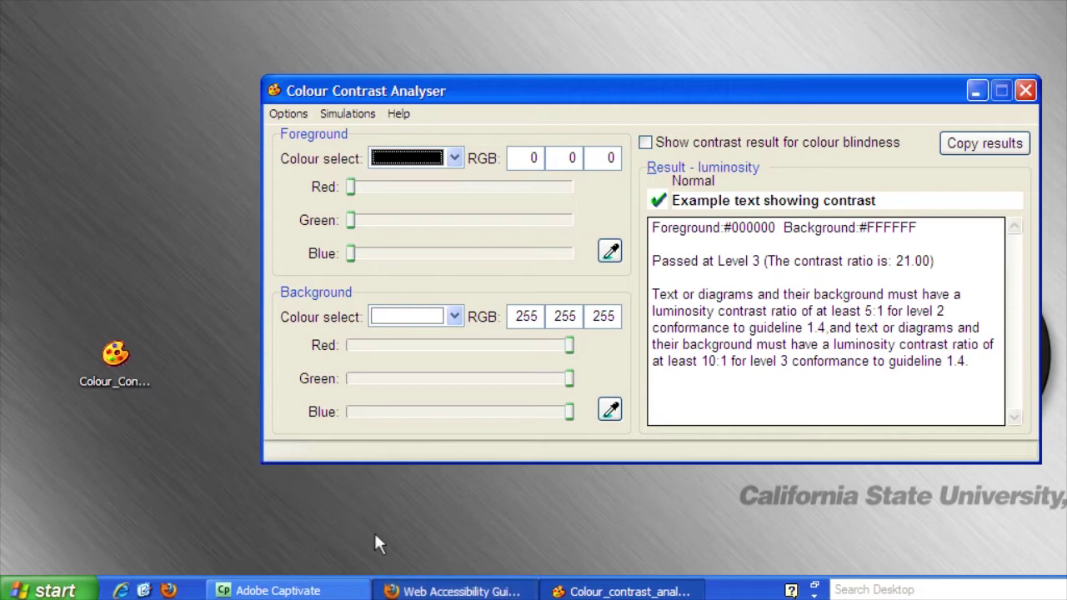
pyautogui.click(458, 591)
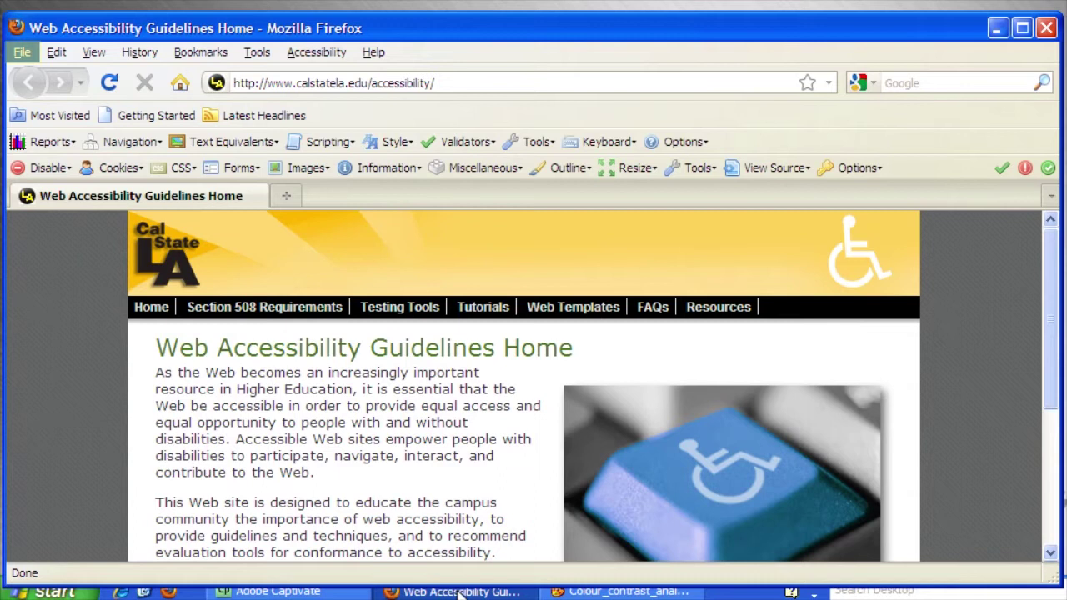
# Open the local file bad_page_pass.htm from the WebAuthorB folder in Firefox.
pyautogui.click(22, 52)
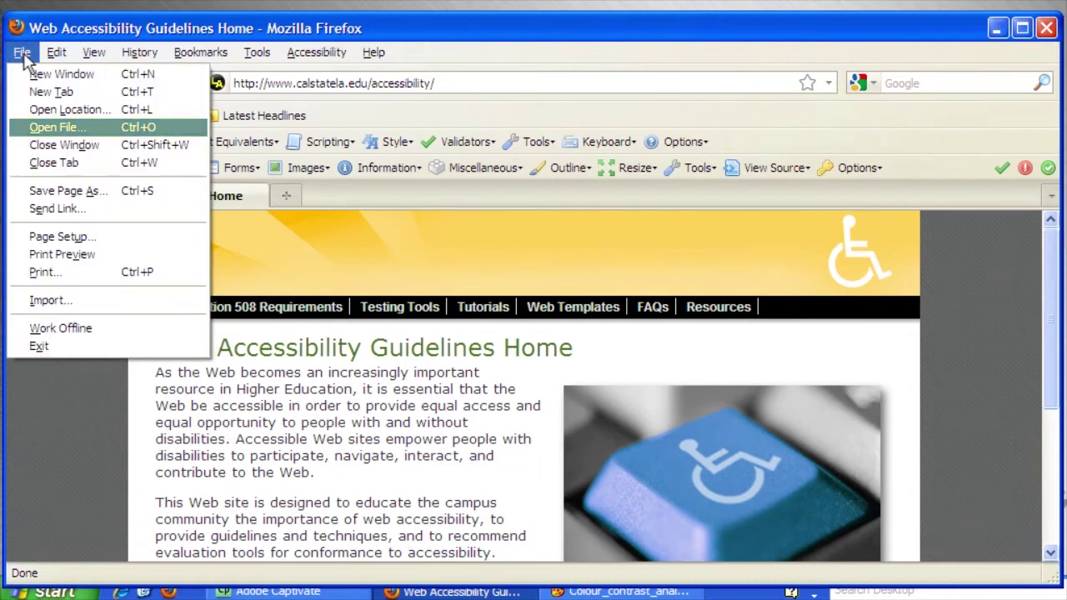
pyautogui.click(52, 128)
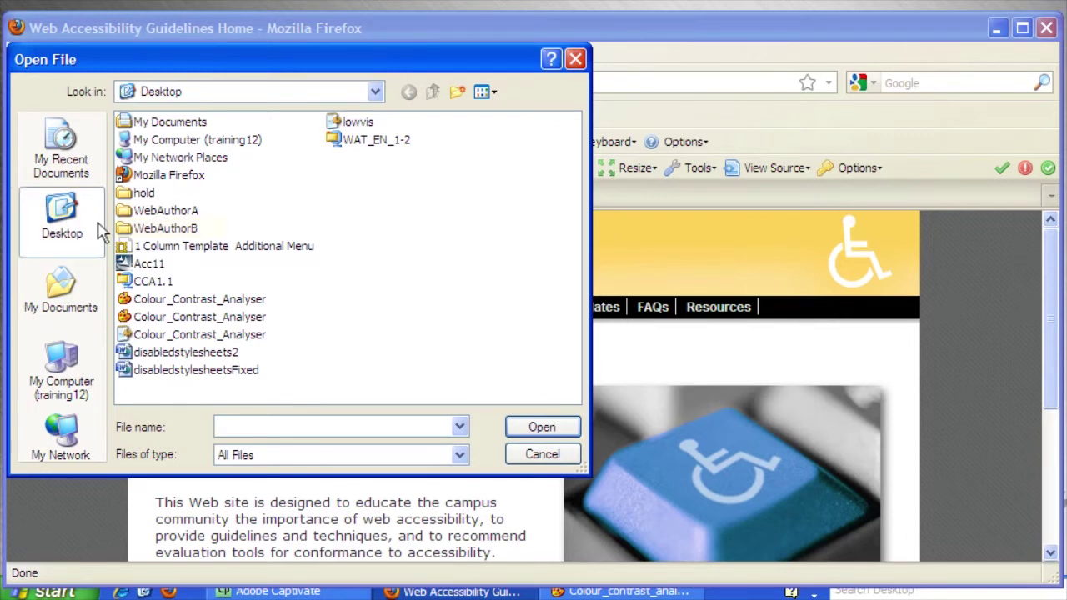
pyautogui.doubleClick(154, 228)
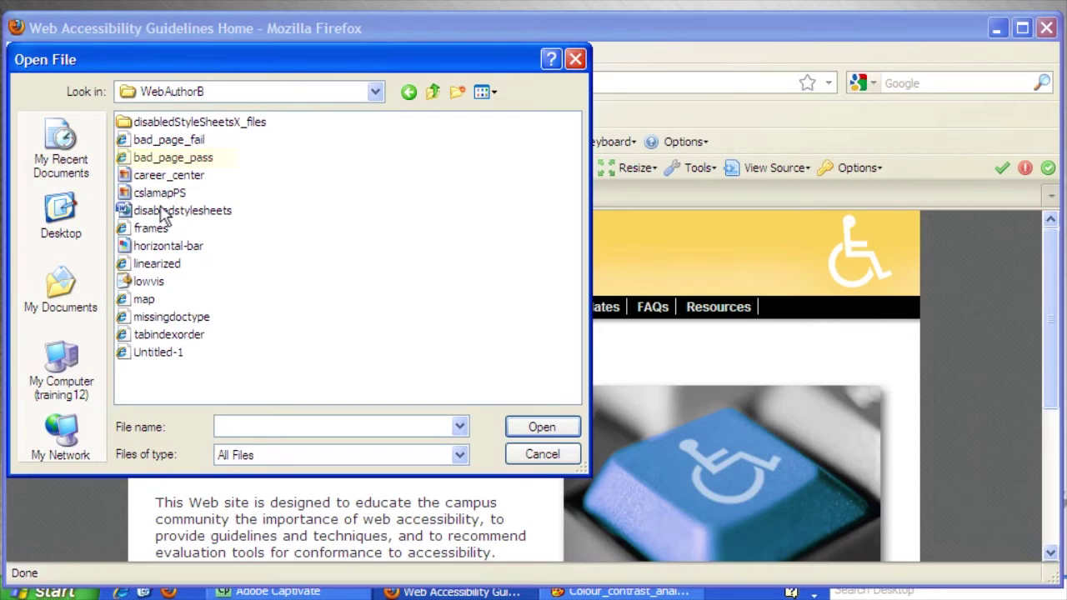
pyautogui.click(176, 160)
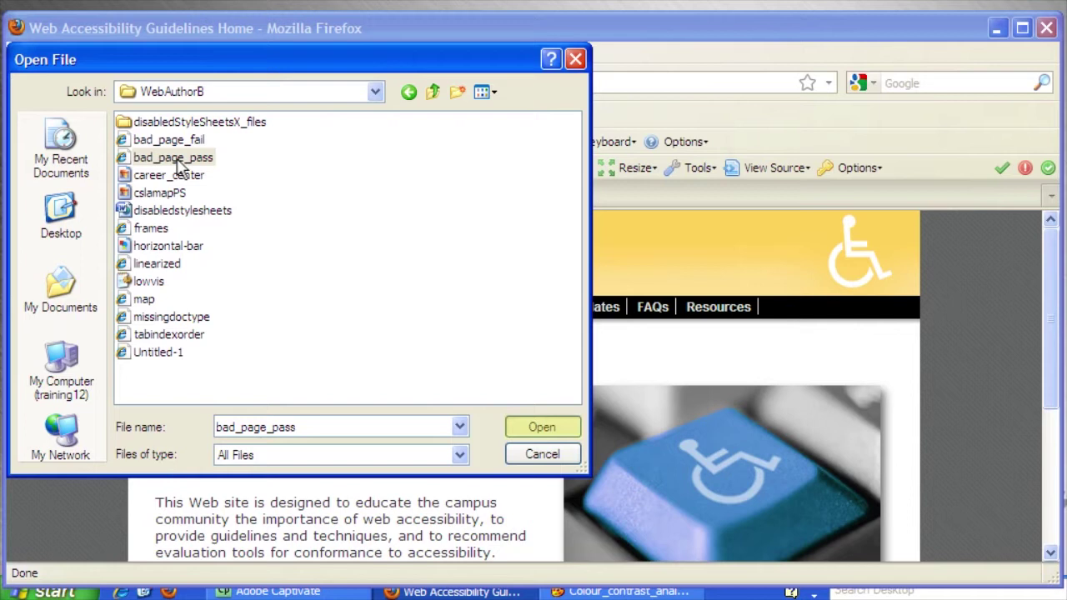
pyautogui.click(541, 428)
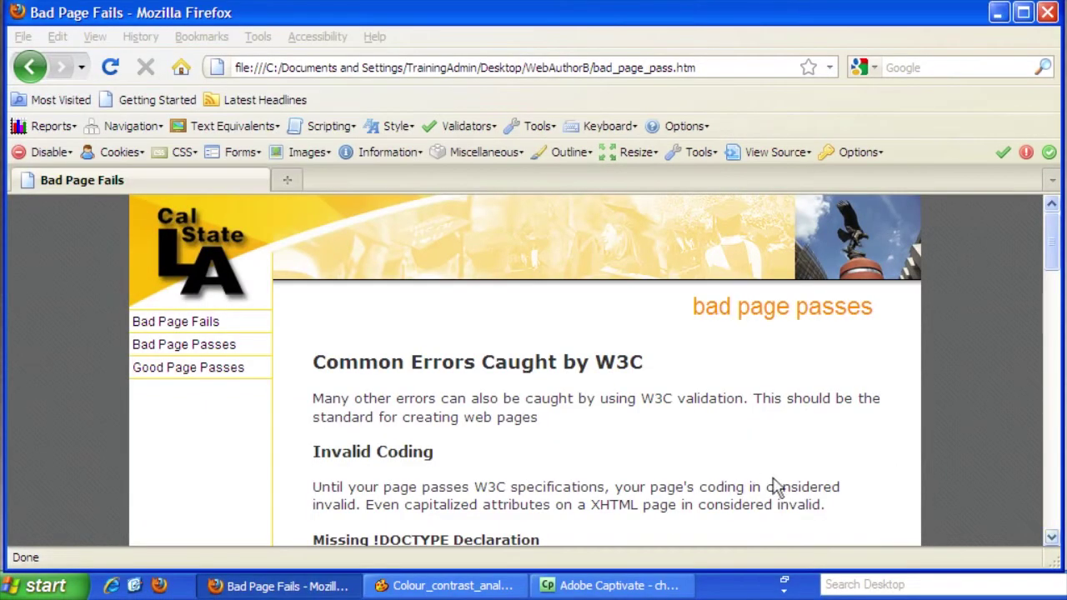
# Scroll down to the contrast example paragraphs and bring the Colour Contrast Analyser forward.
pyautogui.click(1052, 540)
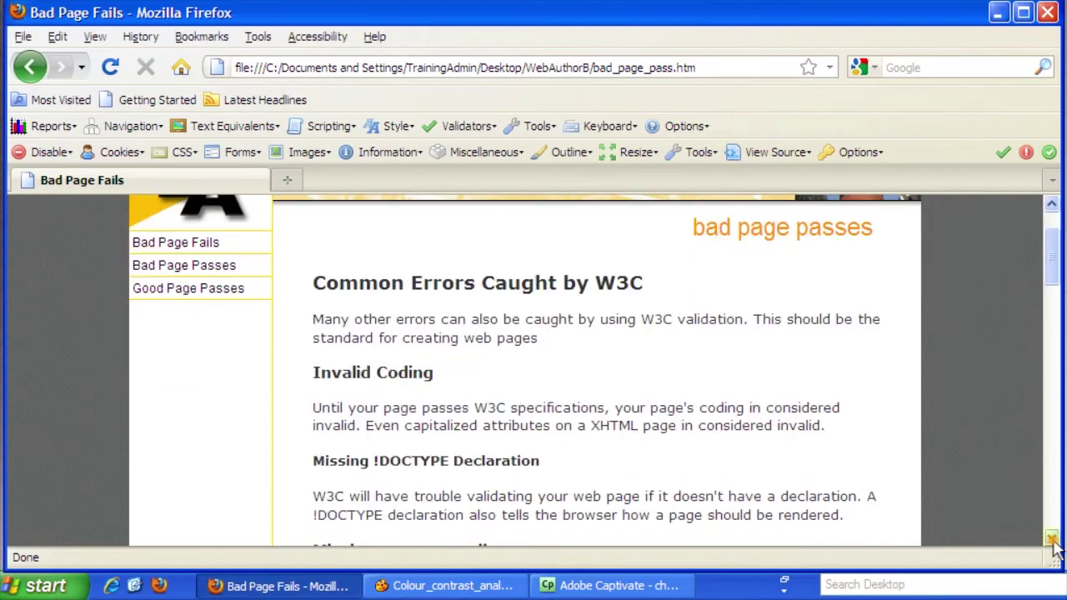
pyautogui.scroll(-5, 1052, 540)
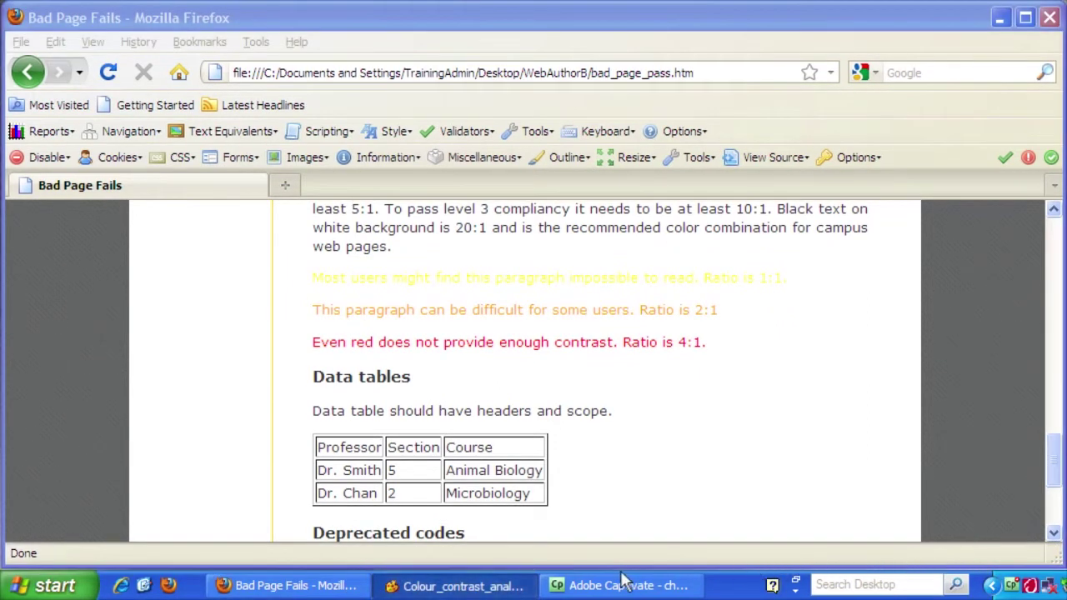
pyautogui.click(502, 583)
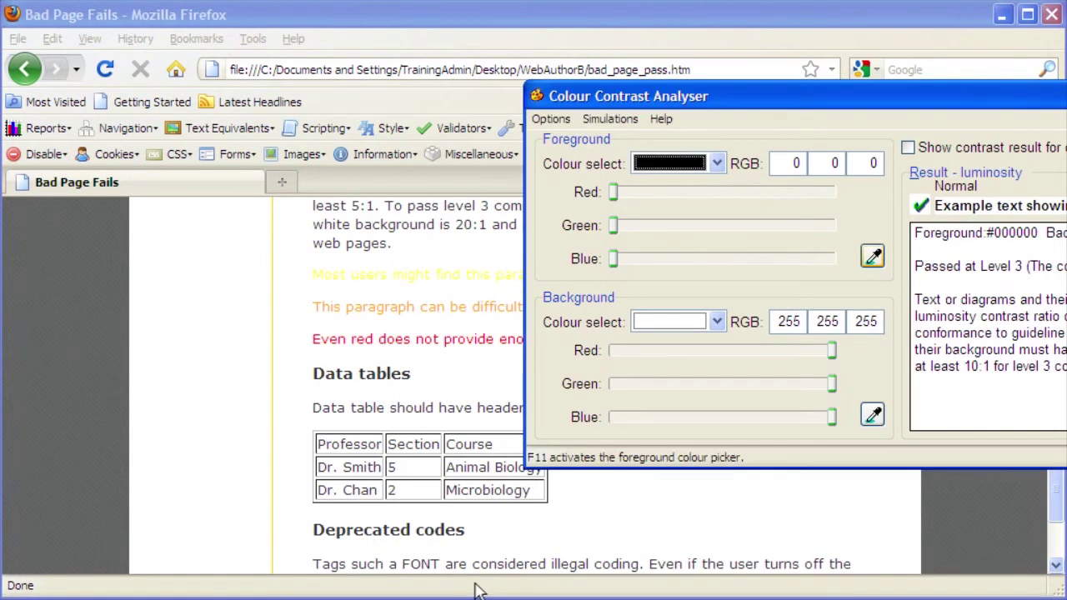
# Eyedrop the red paragraph text (255,0,0) as foreground and the white page as background.
pyautogui.press('F11')
pyautogui.click(872, 257)
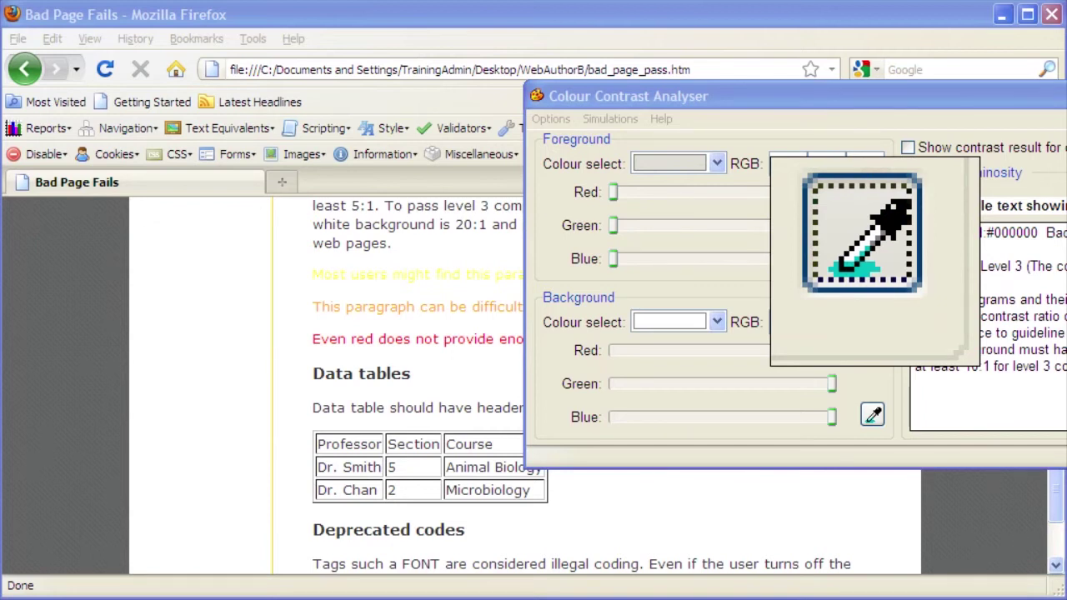
pyautogui.click(872, 257)
pyautogui.click(867, 256)
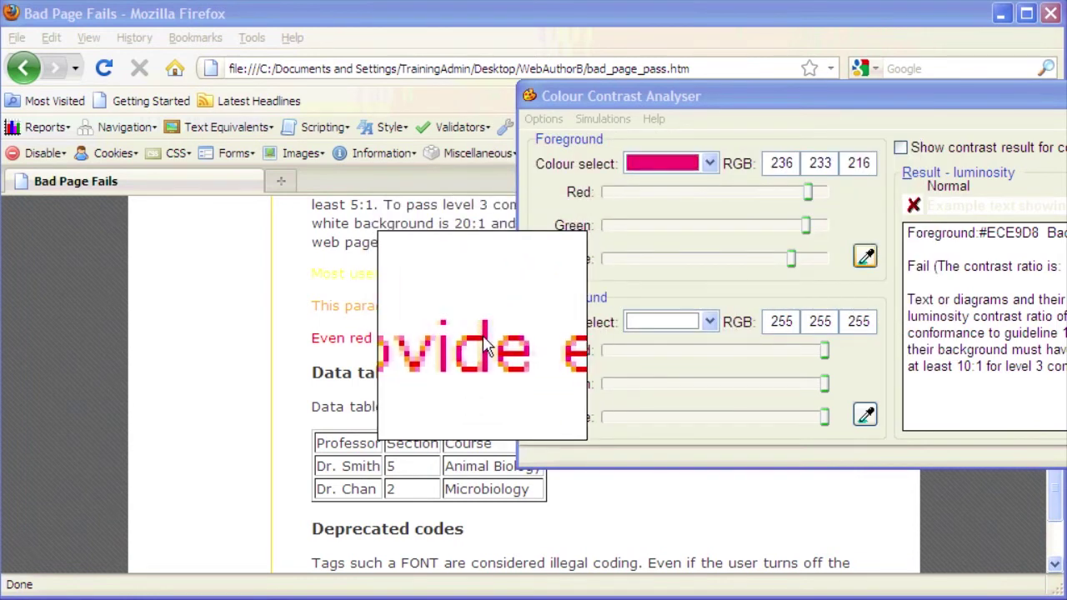
pyautogui.click(485, 345)
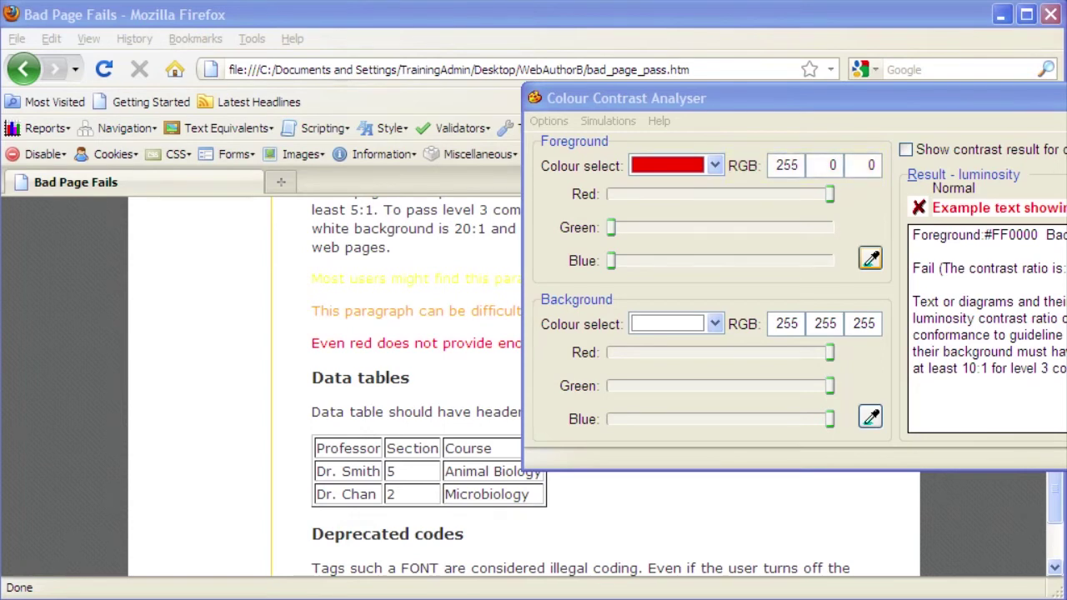
pyautogui.click(870, 416)
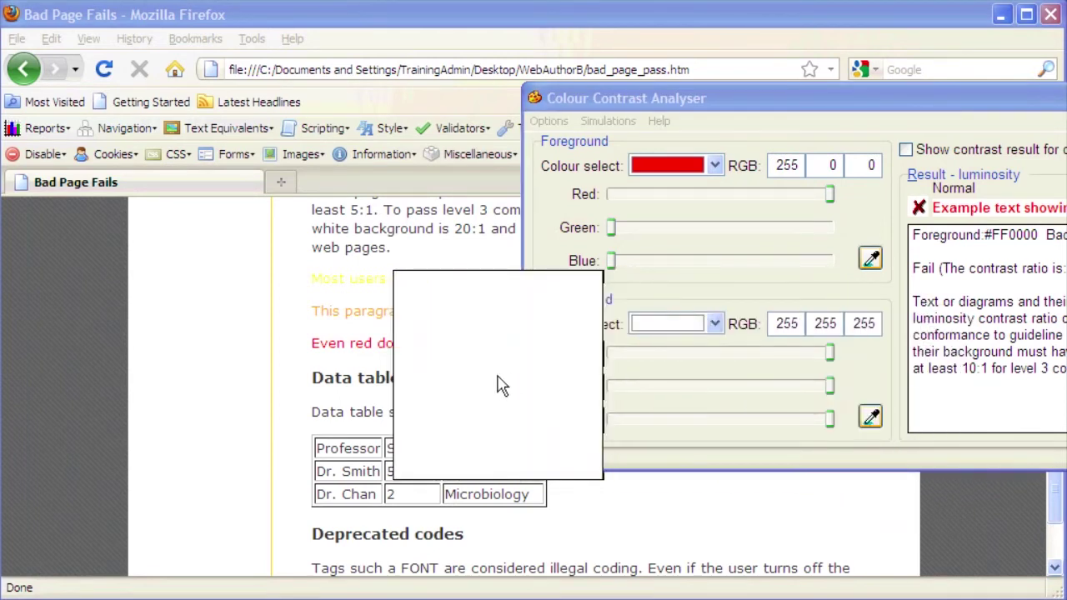
pyautogui.click(462, 392)
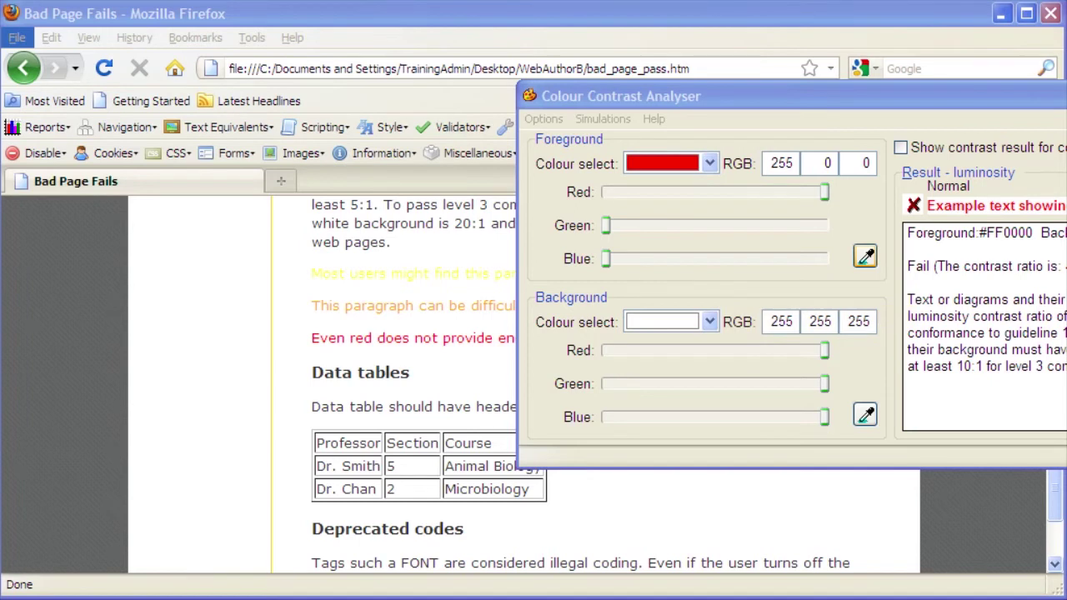
# Move the analyser window left and enable contrast results for colour blindness.
pyautogui.moveTo(746, 101); pyautogui.dragTo(429, 95)
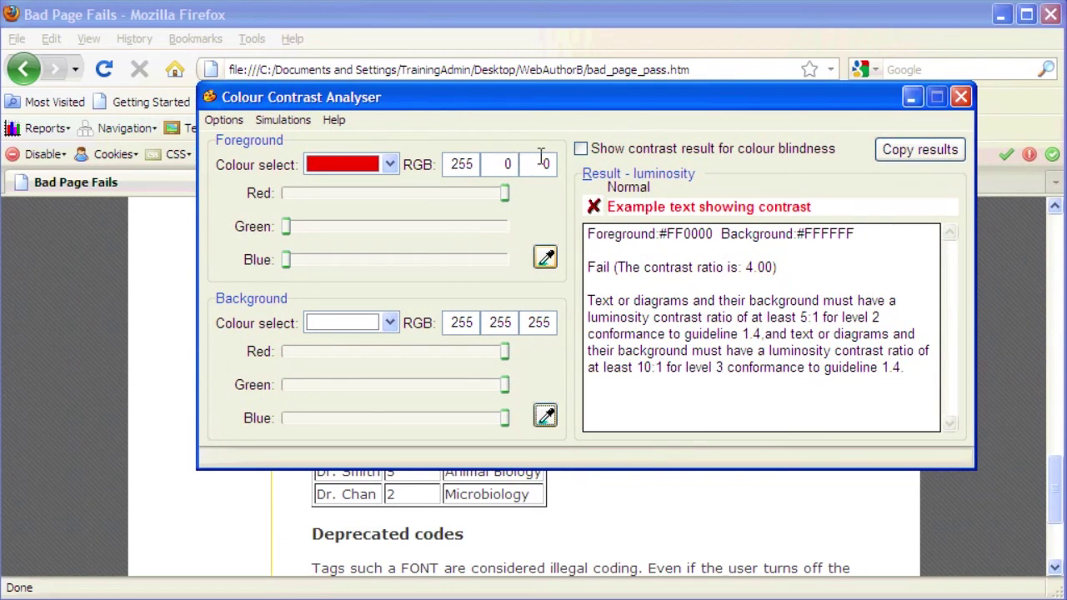
pyautogui.click(580, 150)
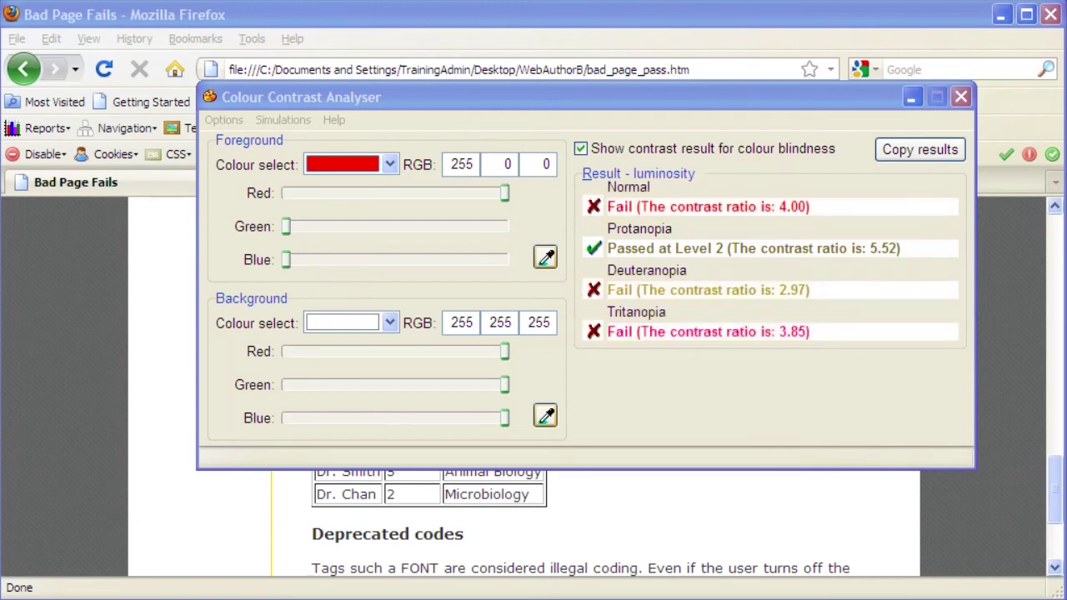
# Lower the foreground red slider to 192,0,0 so every result passes Level 2.
pyautogui.moveTo(505, 194); pyautogui.dragTo(450, 205)
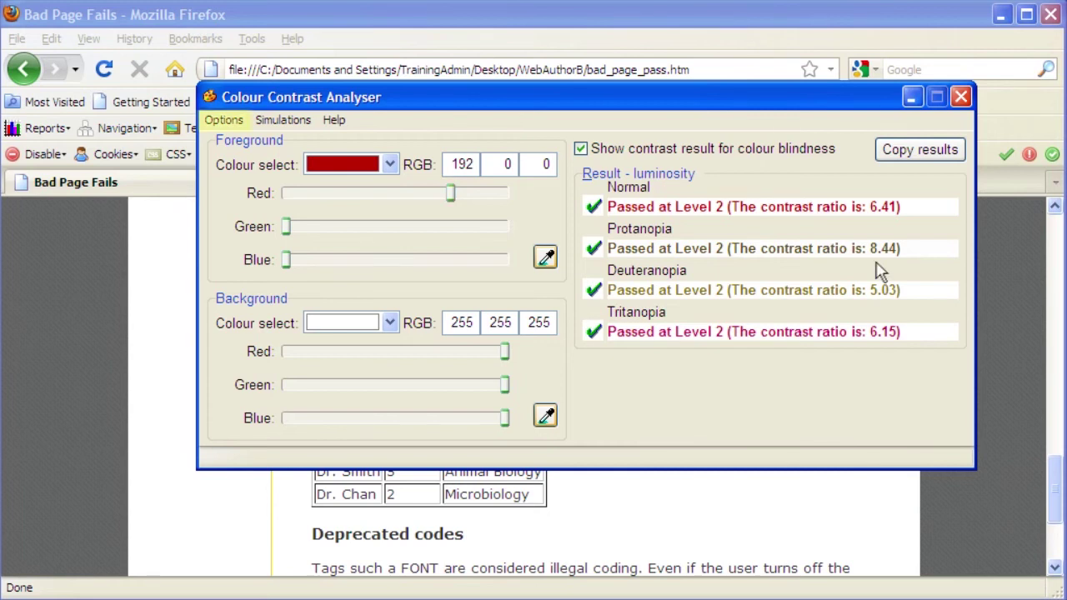
pyautogui.click(225, 122)
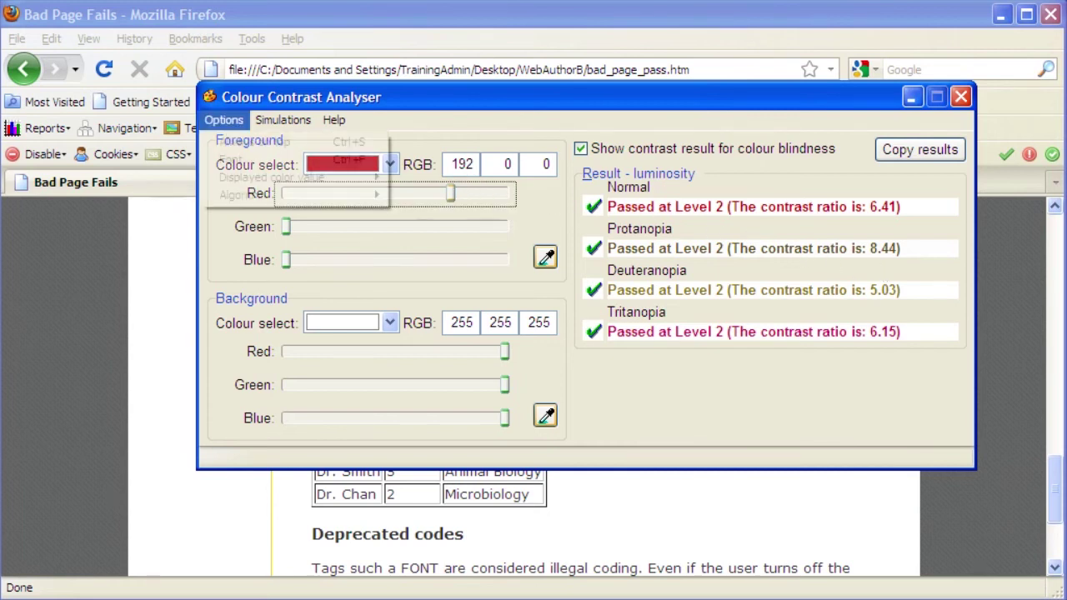
pyautogui.press('Down')
pyautogui.press('Down')
pyautogui.press('Down')
pyautogui.press('Right')
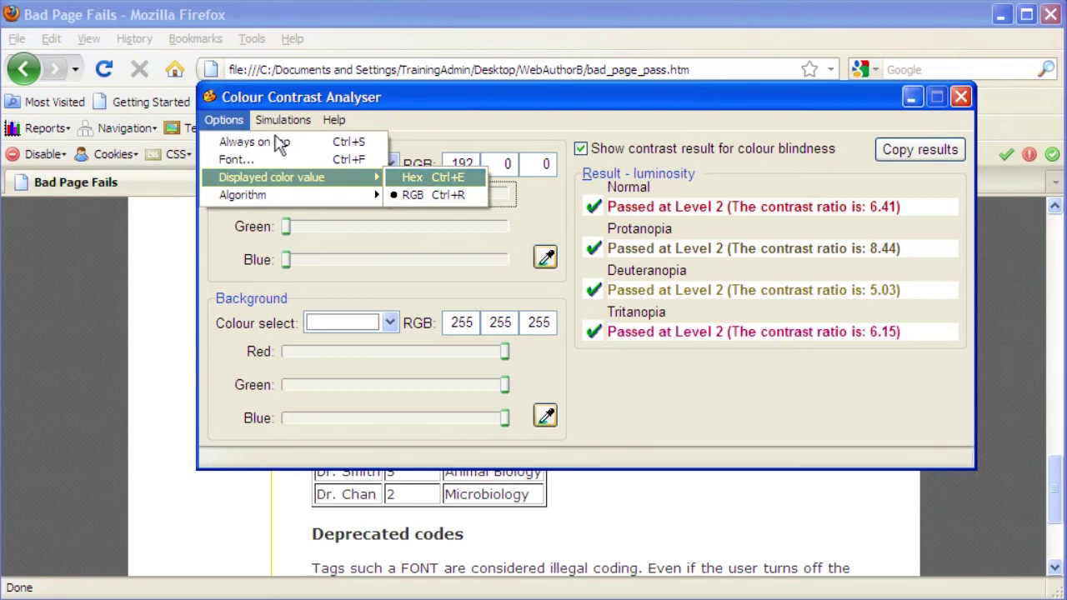
pyautogui.click(435, 178)
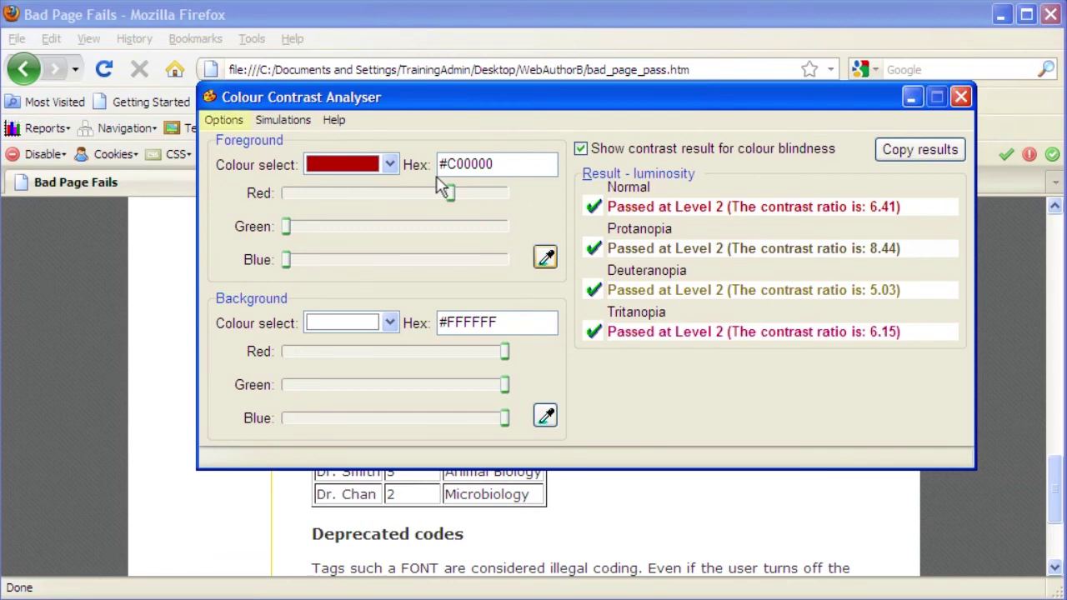
pyautogui.click(224, 120)
pyautogui.press('Down')
pyautogui.press('Down')
pyautogui.press('Down')
pyautogui.press('Right')
pyautogui.press('Down')
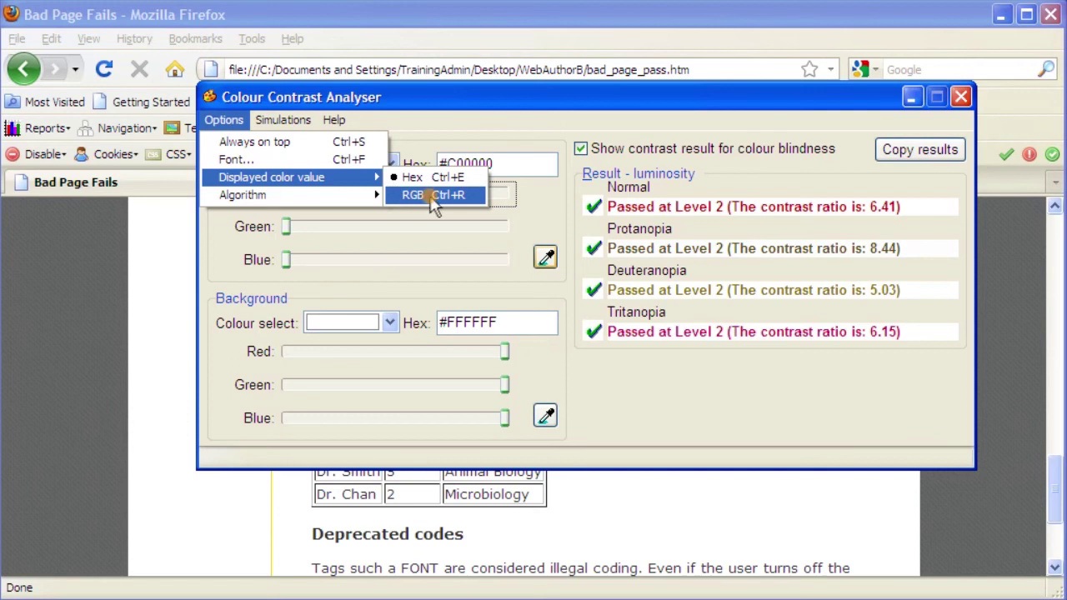
pyautogui.press('Return')
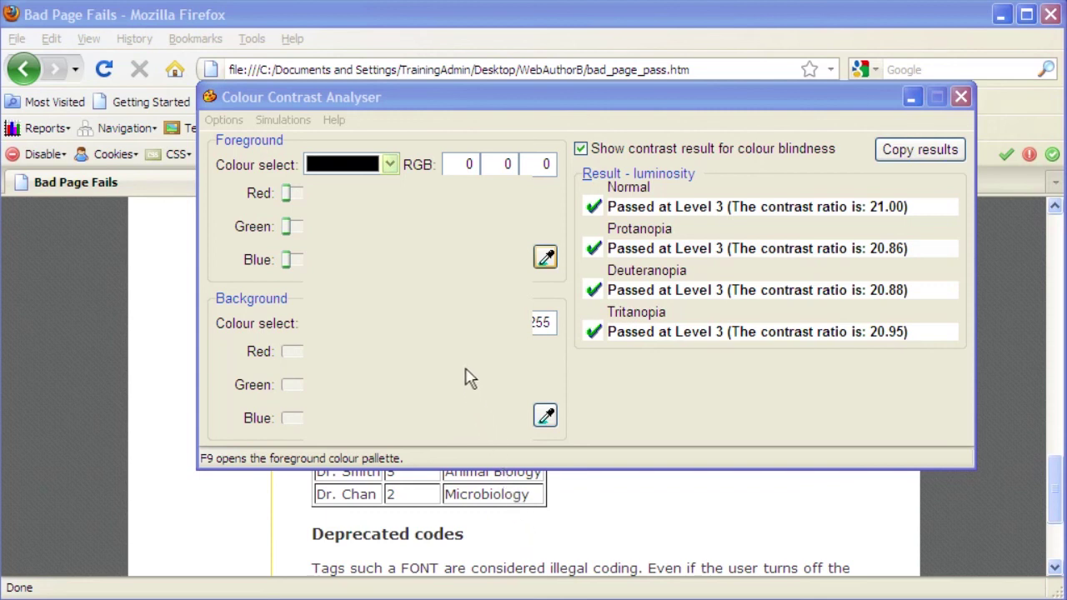
# Choose green (0,128,0) foreground and light grey (208,208,208) background from the colour palettes.
pyautogui.click(389, 164)
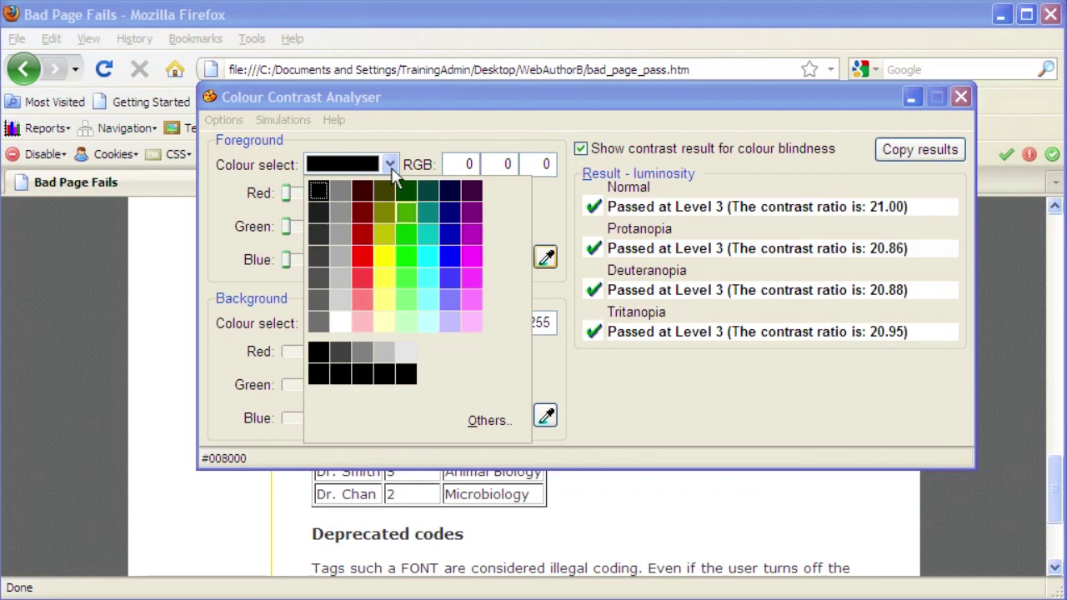
pyautogui.click(406, 212)
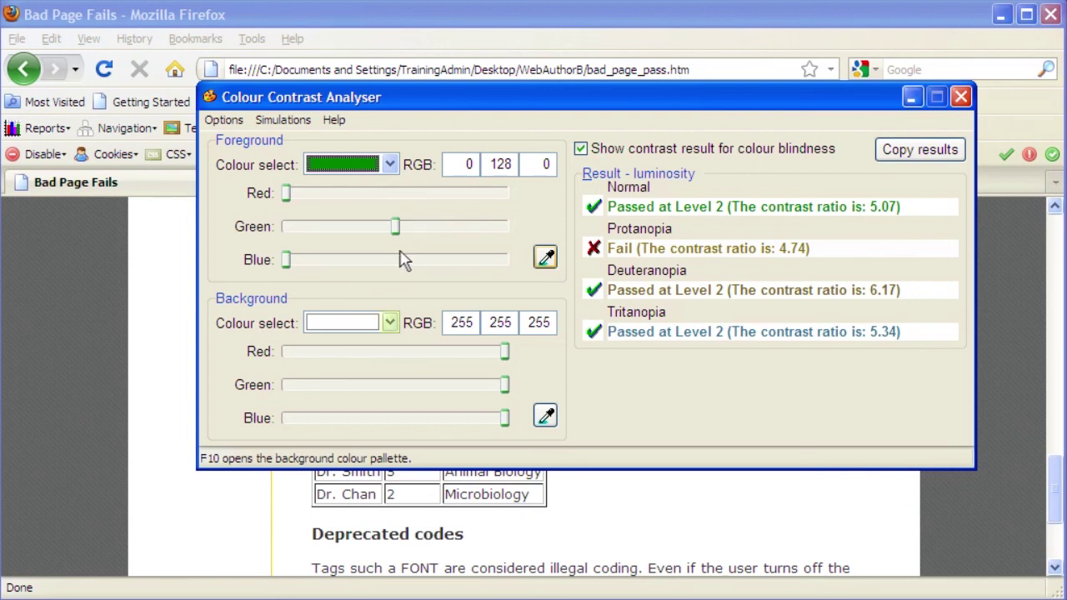
pyautogui.click(390, 324)
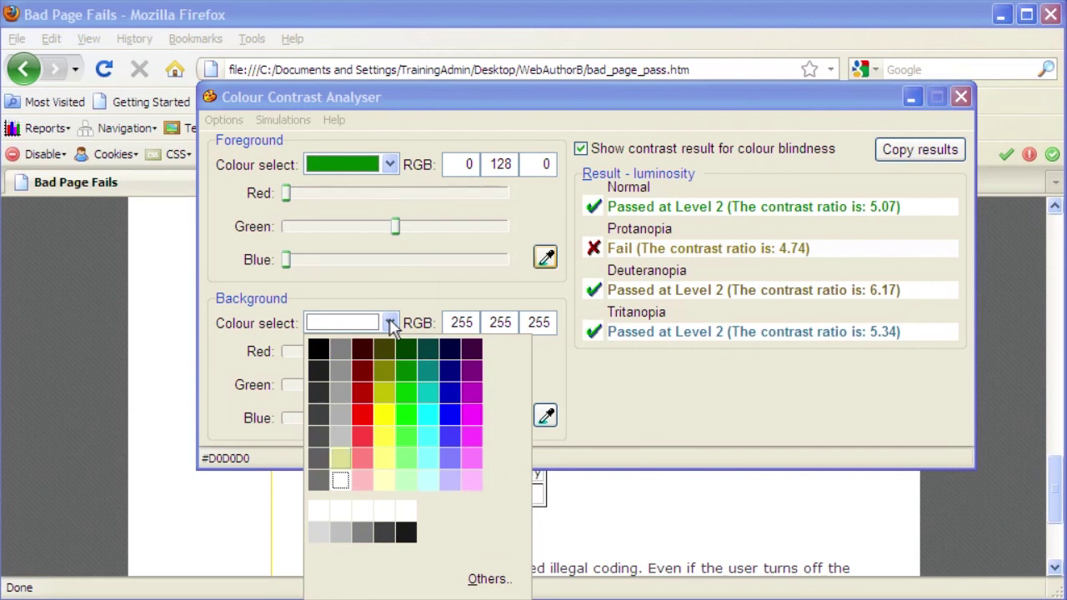
pyautogui.click(340, 460)
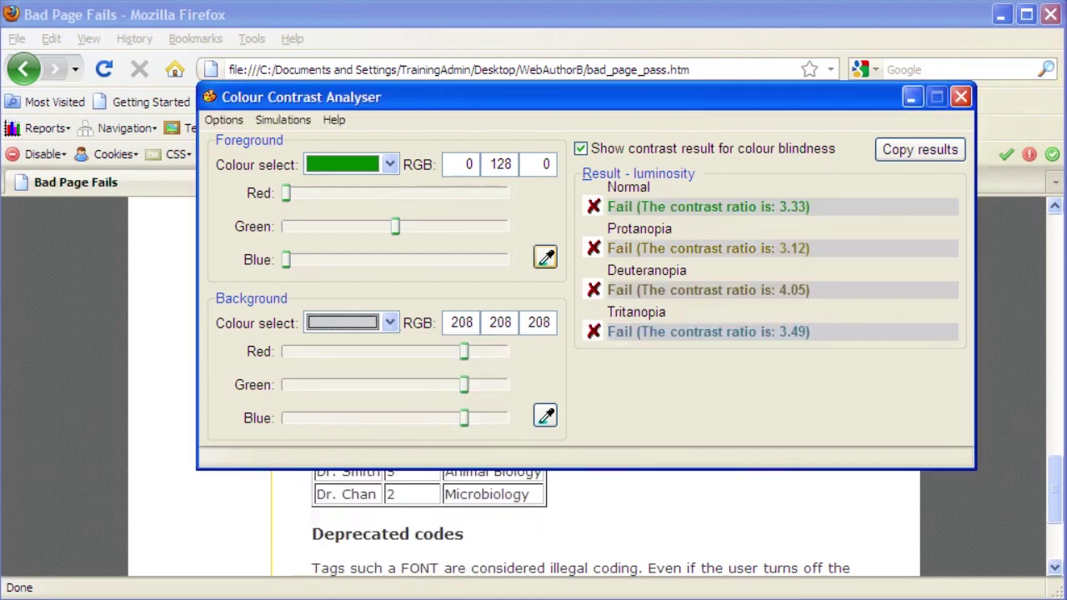